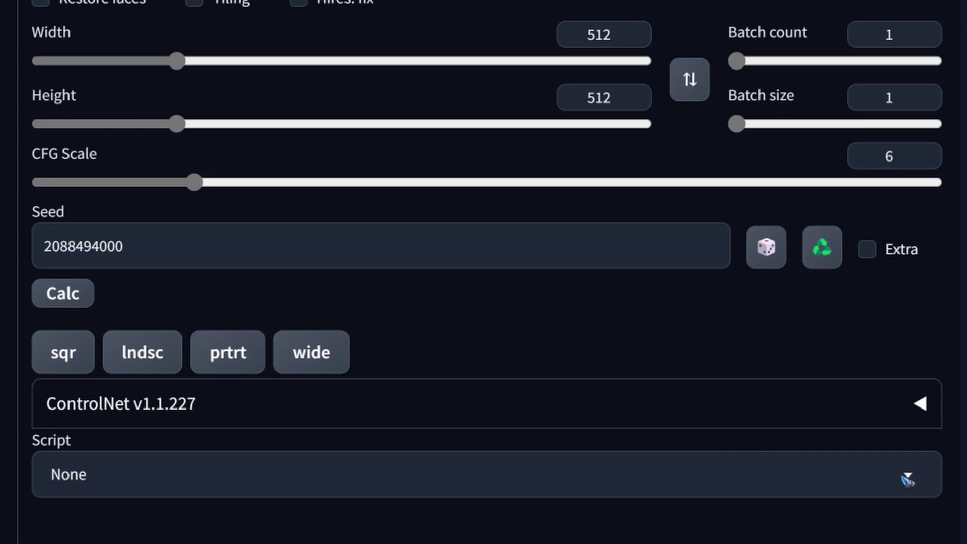
Choose X/Y/Z plot as the script and scroll down to its axis fields.
click(909, 478)
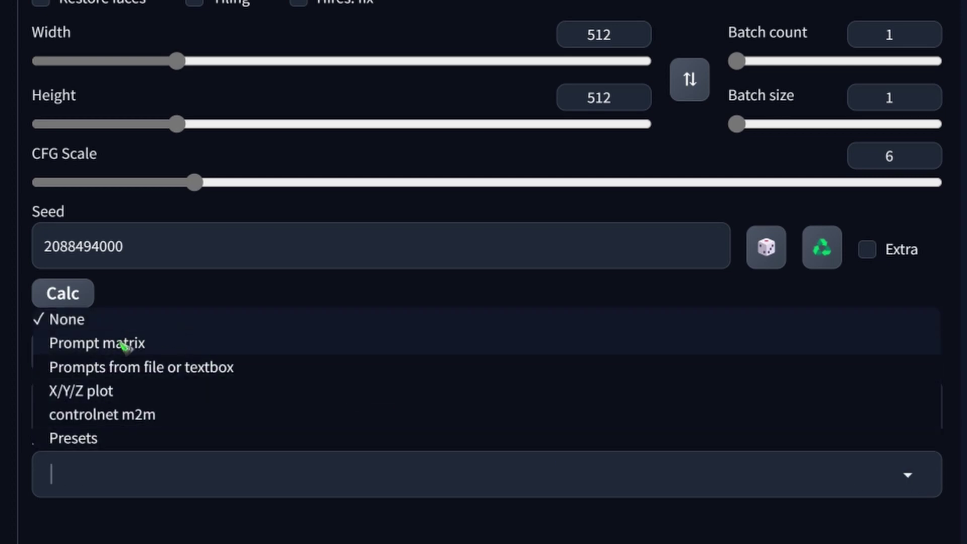
click(129, 395)
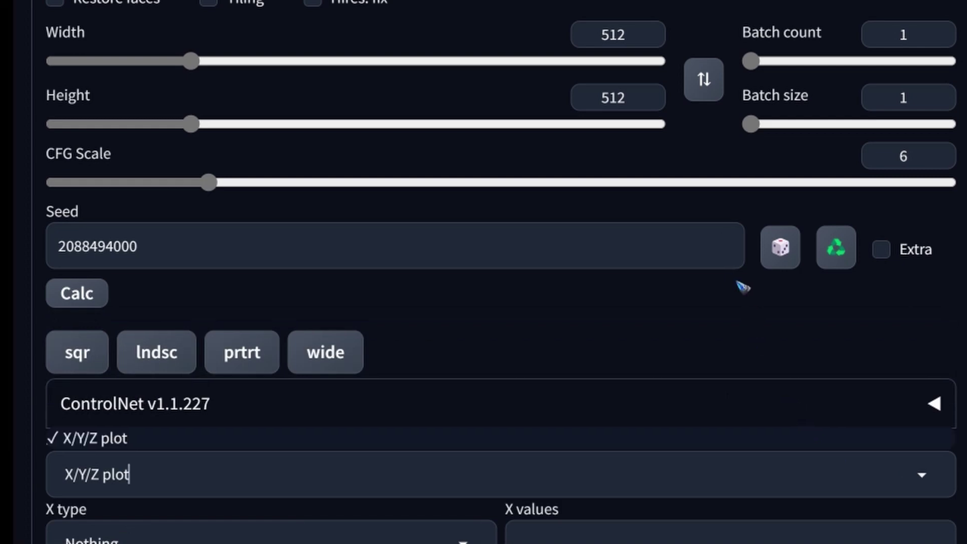
scroll(755, 295, down, 1)
scroll(779, 304, down, 9)
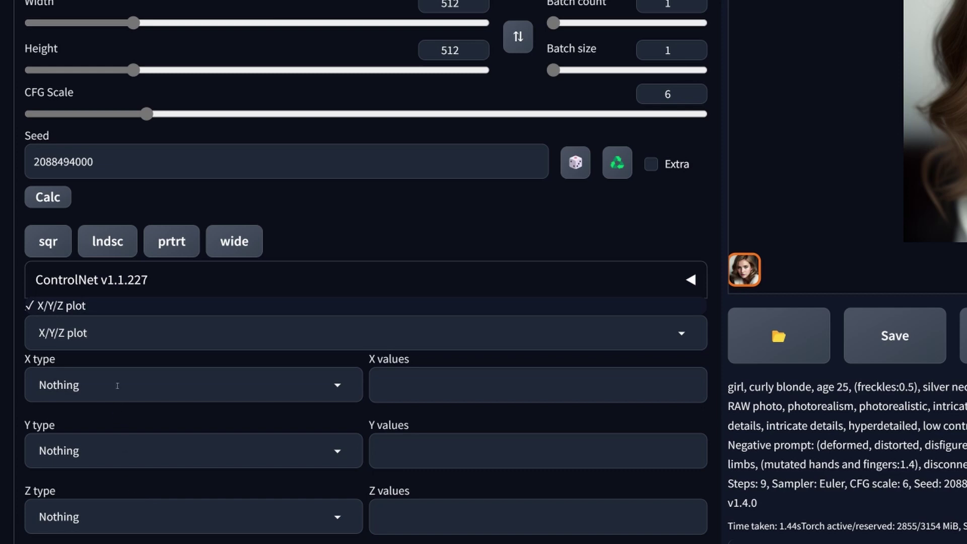
Set the X axis type to Steps with values 9,12,15,20,25.
click(341, 388)
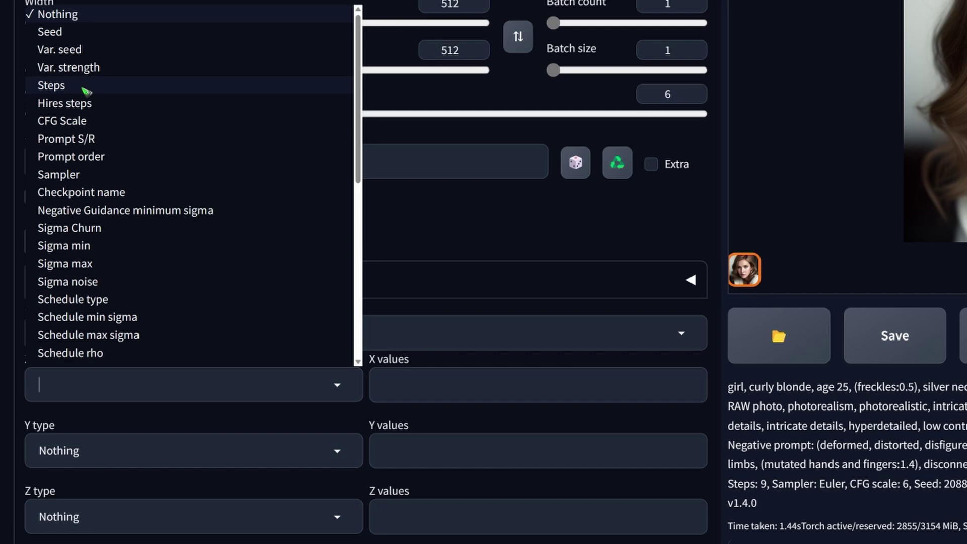
click(86, 90)
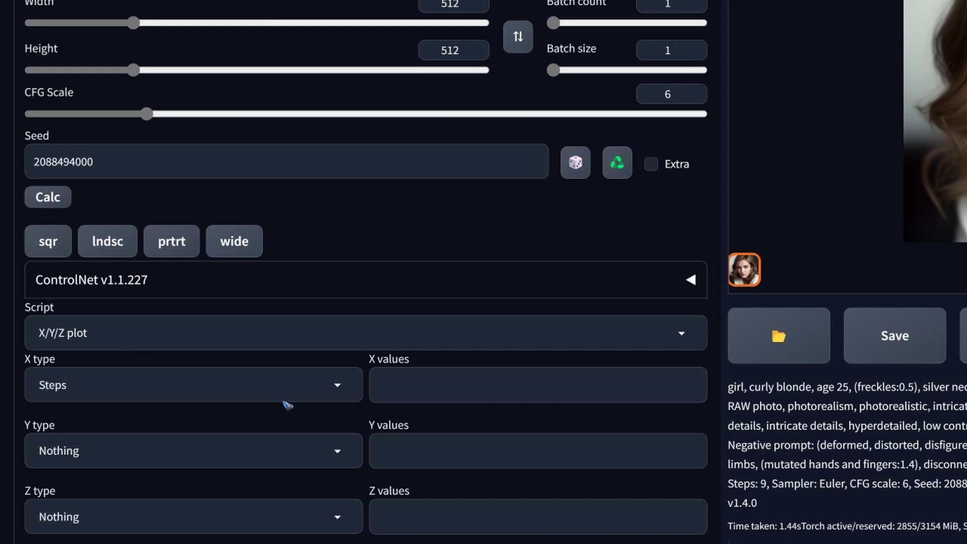
click(398, 386)
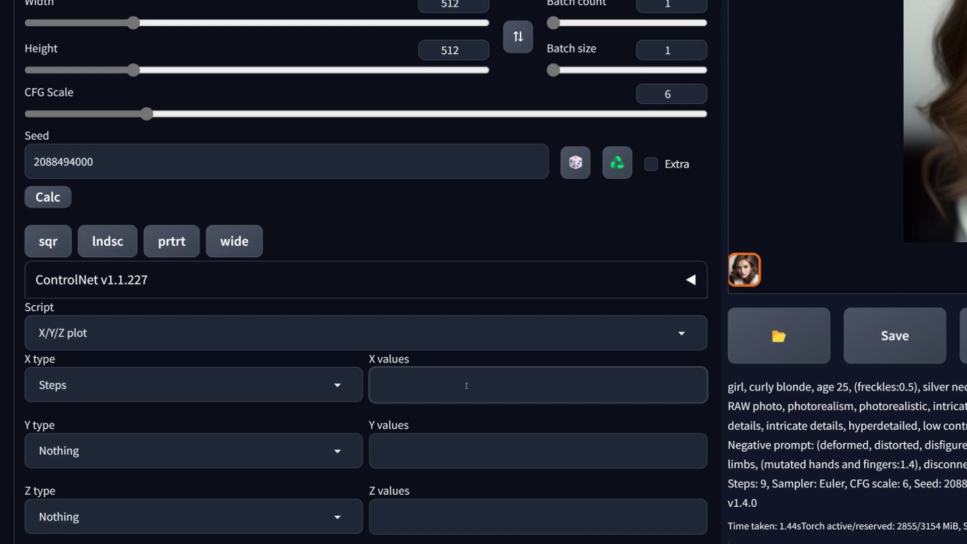
text(9,12,15,20)
text(,25)
Set the Y axis to Sampler with only Euler, Euler a, DPM++ SDE Karras and DPM++ 2S a Karras.
click(339, 452)
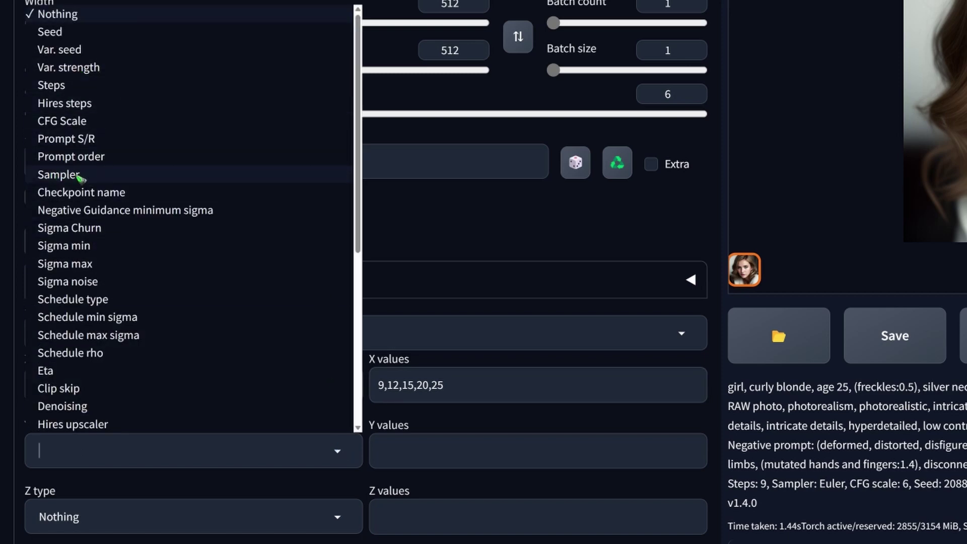
click(58, 174)
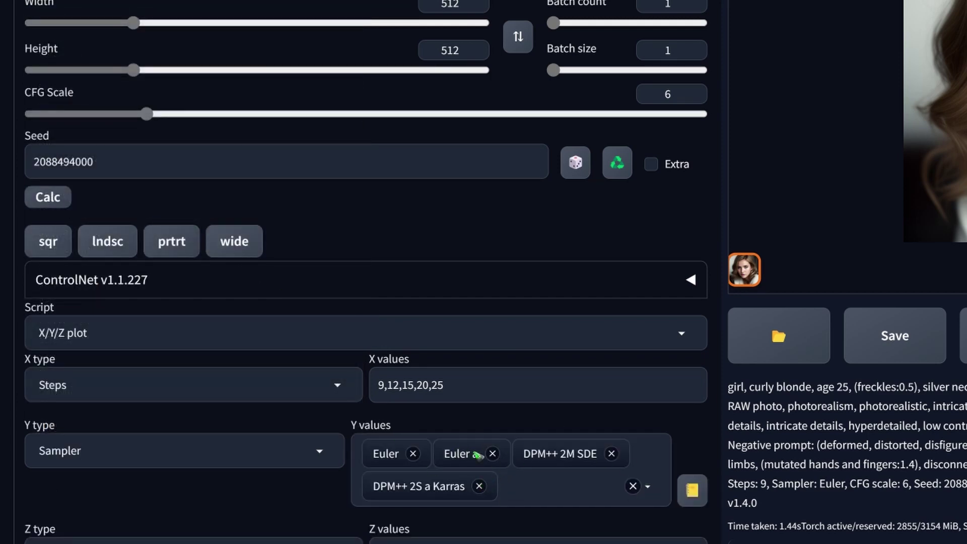
click(633, 486)
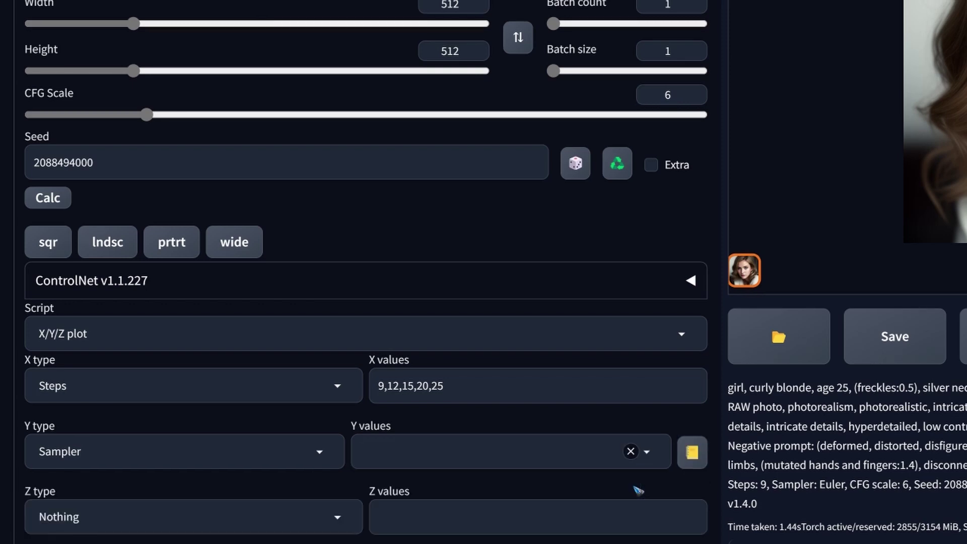
click(646, 452)
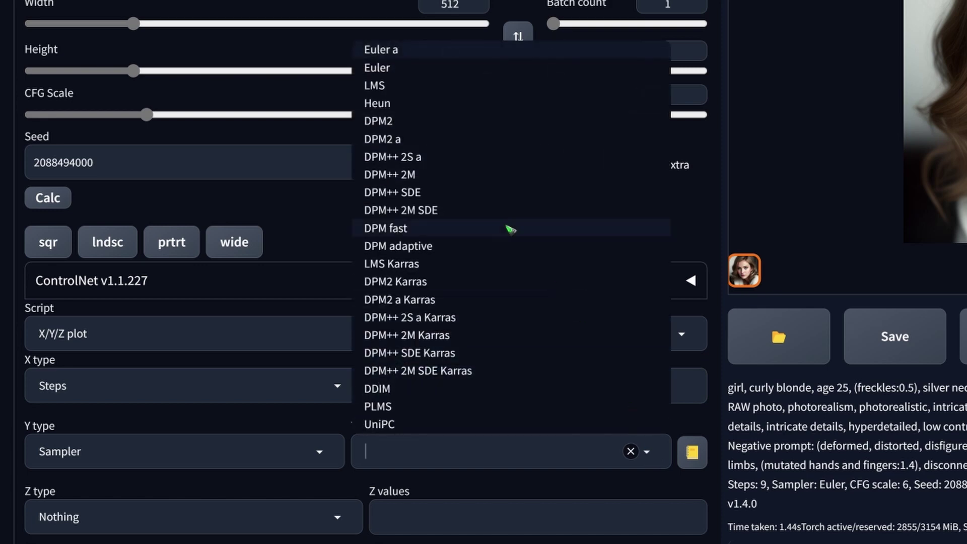
click(391, 67)
click(387, 50)
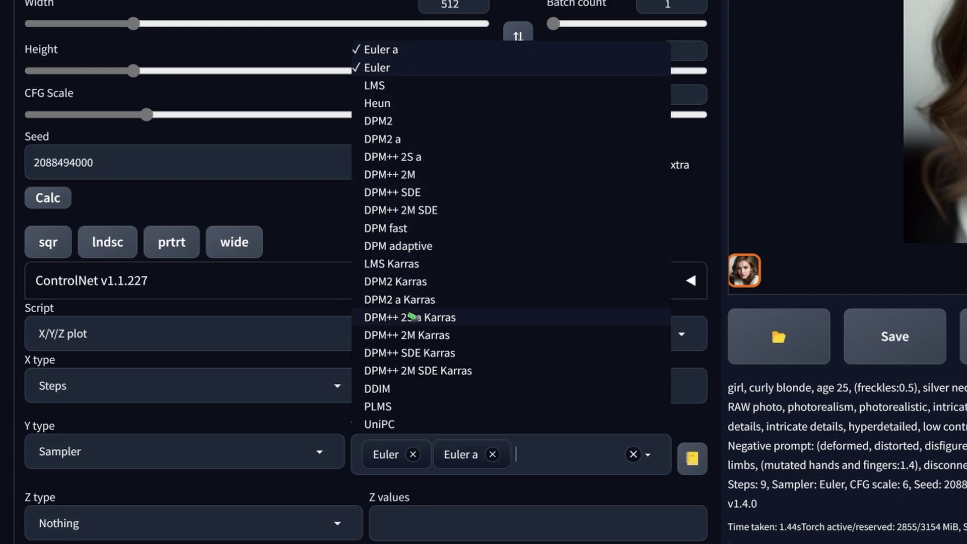
click(431, 353)
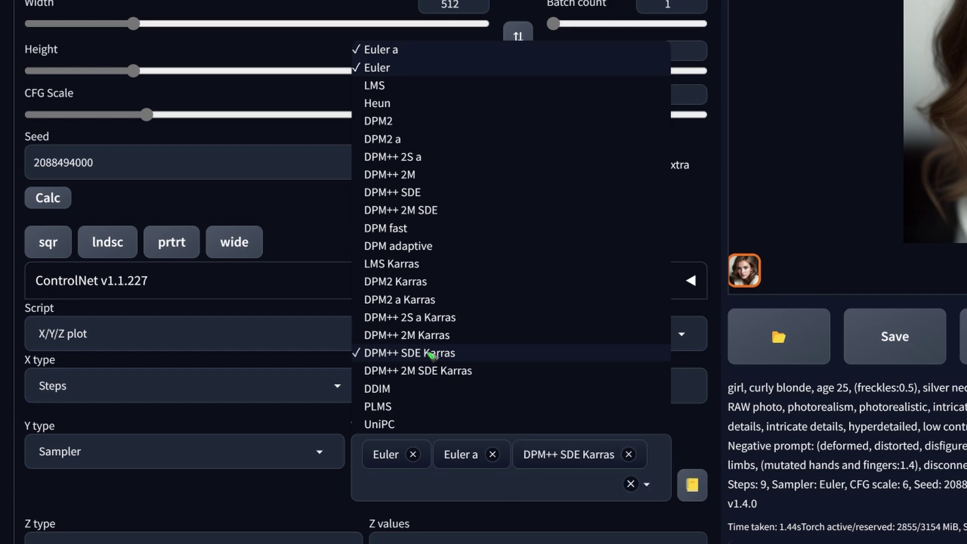
click(428, 320)
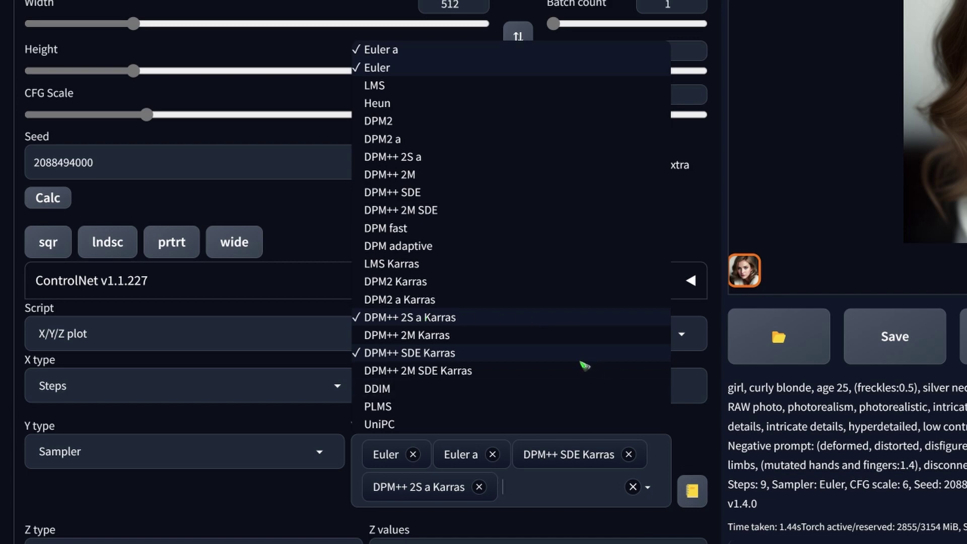
click(699, 456)
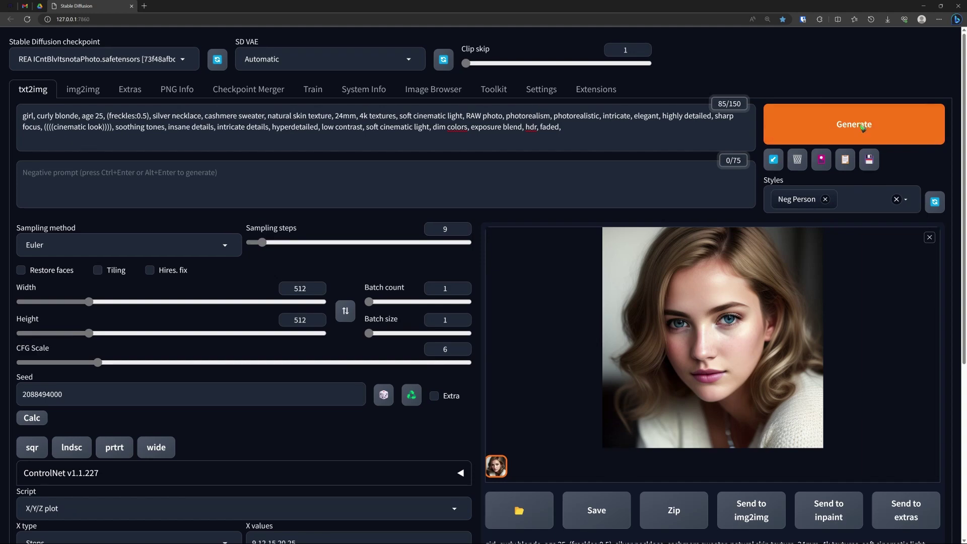
Generate the 20-portrait grid: four samplers down, Steps 9 to 25 across.
click(862, 127)
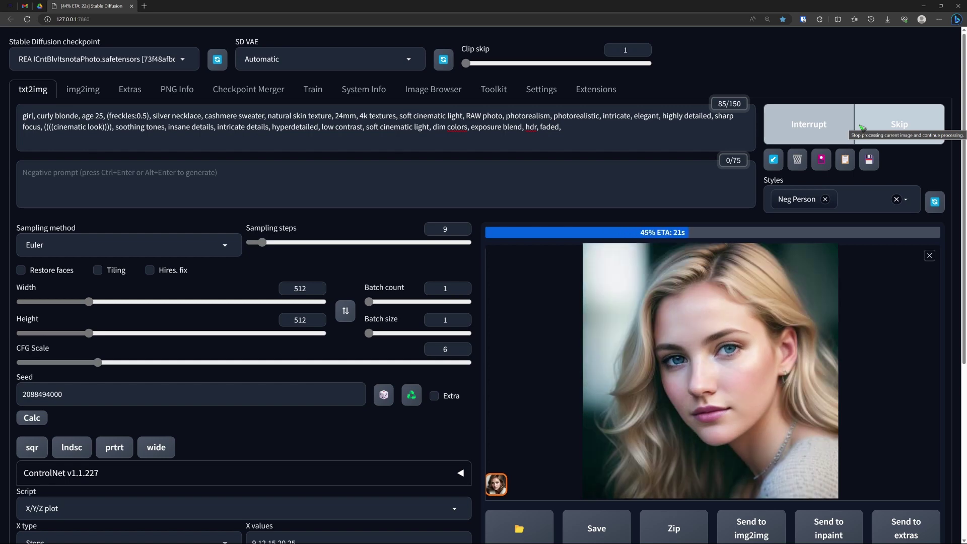
click(863, 127)
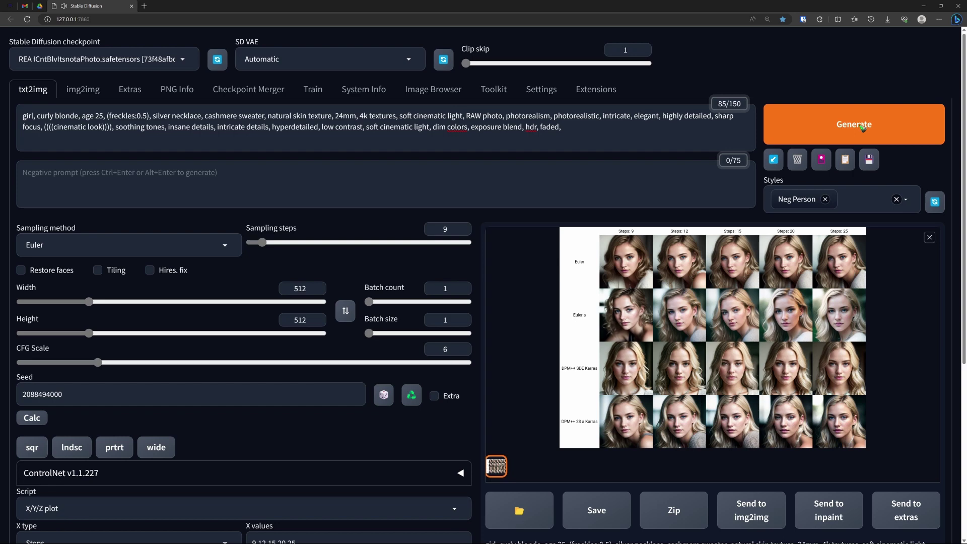
Enlarge the finished grid, zoom the browser out three times and scroll through all sampler rows.
click(723, 331)
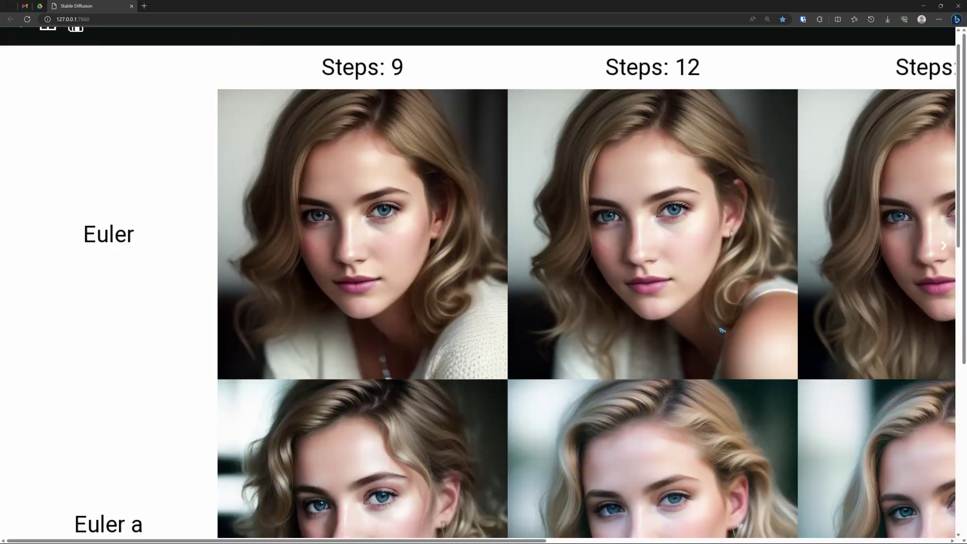
key(ctrl+minus)
key(ctrl+minus)
key(ctrl+minus)
key(ctrl+minus)
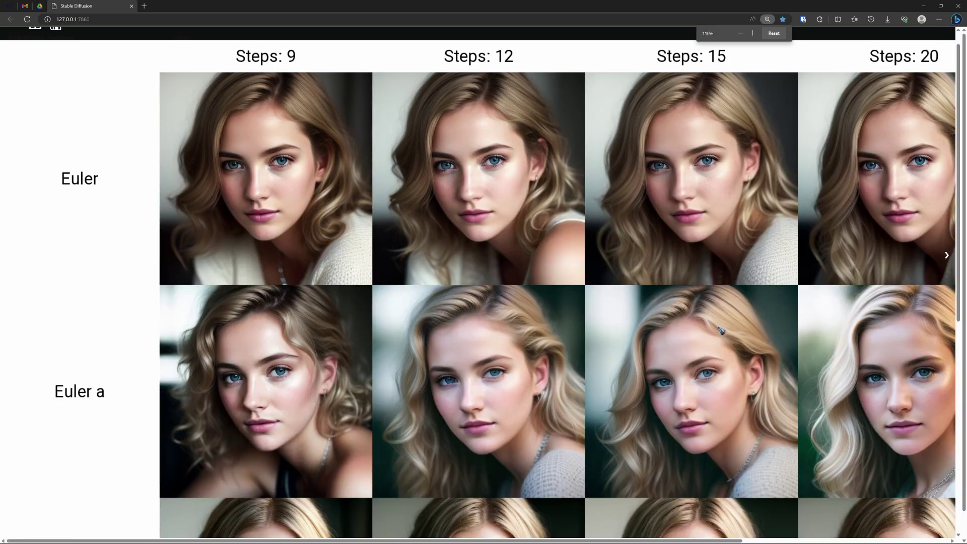
key(ctrl+minus)
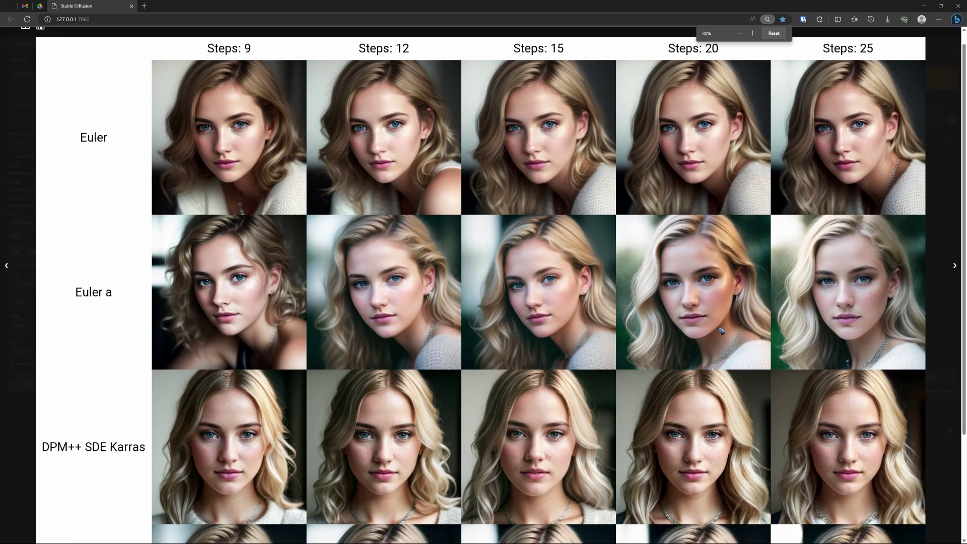
key(ctrl+minus)
key(ctrl+minus)
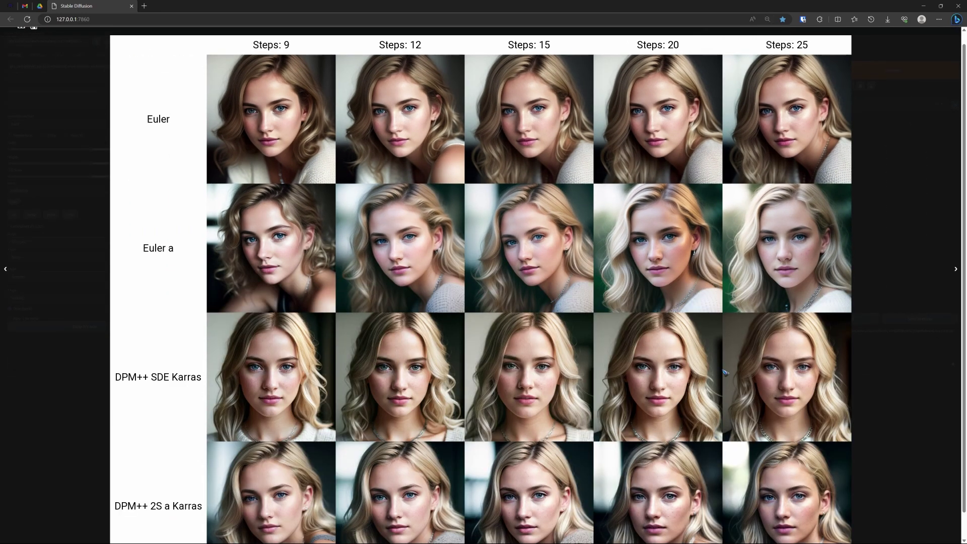
scroll(922, 337, down, 1)
scroll(922, 337, up, 1)
scroll(478, 311, down, 1)
scroll(403, 226, up, 1)
scroll(332, 143, down, 1)
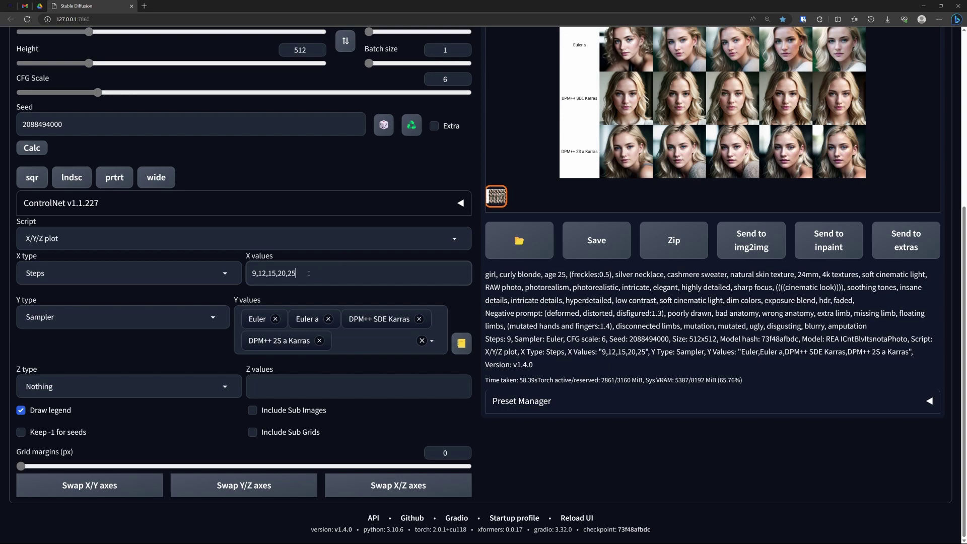
Replace the X values 9,12,15,20,25 with the range 10-20 [3].
drag(251, 273, 297, 272)
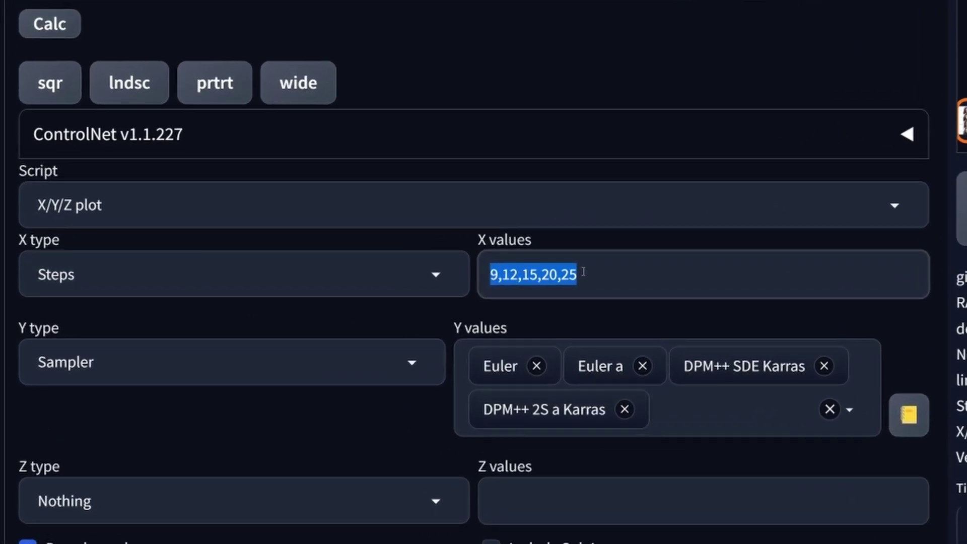
text(10)
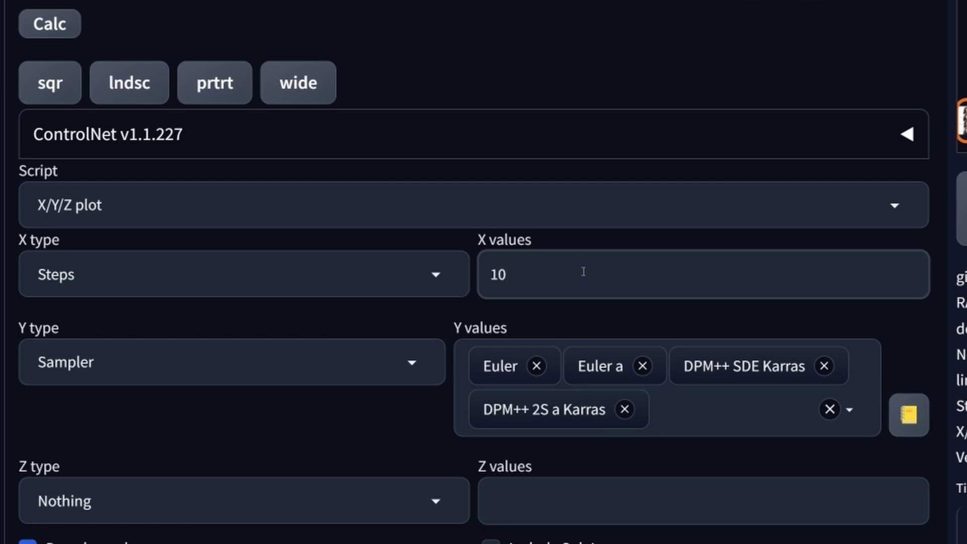
text(-15)
drag(510, 272, 538, 271)
text(20 ()
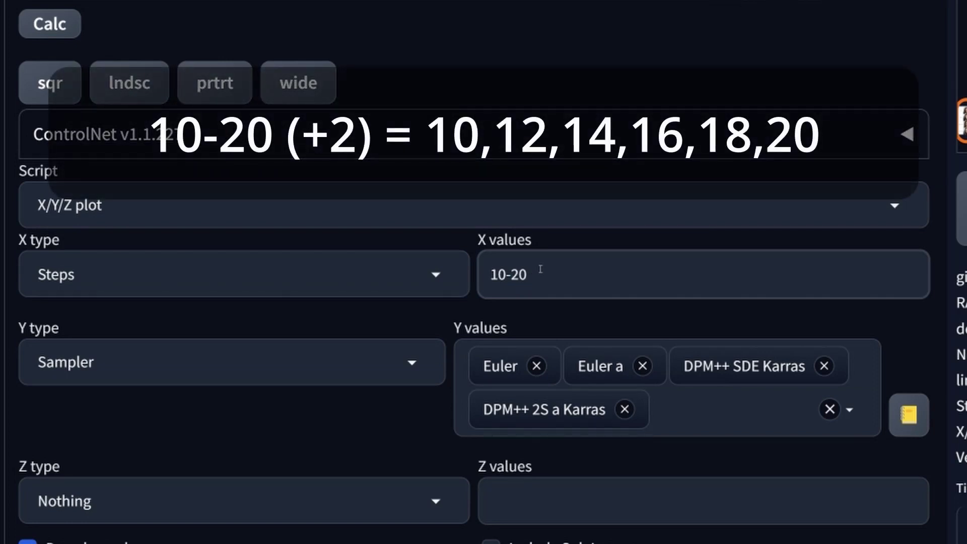
text(2)
key(BackSpace)
text(+2))
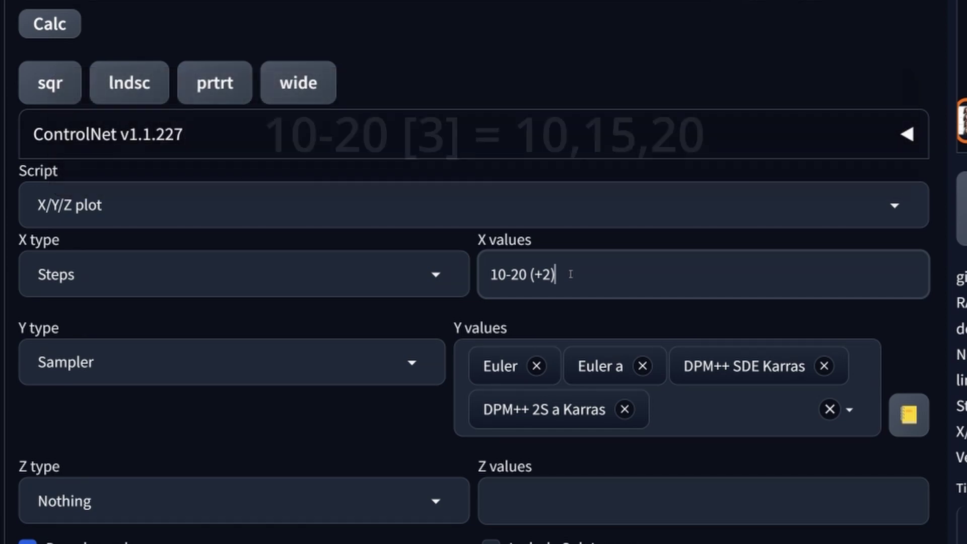
key(BackSpace)
key(BackSpace)
key(BackSpace)
key(BackSpace)
key(BackSpace)
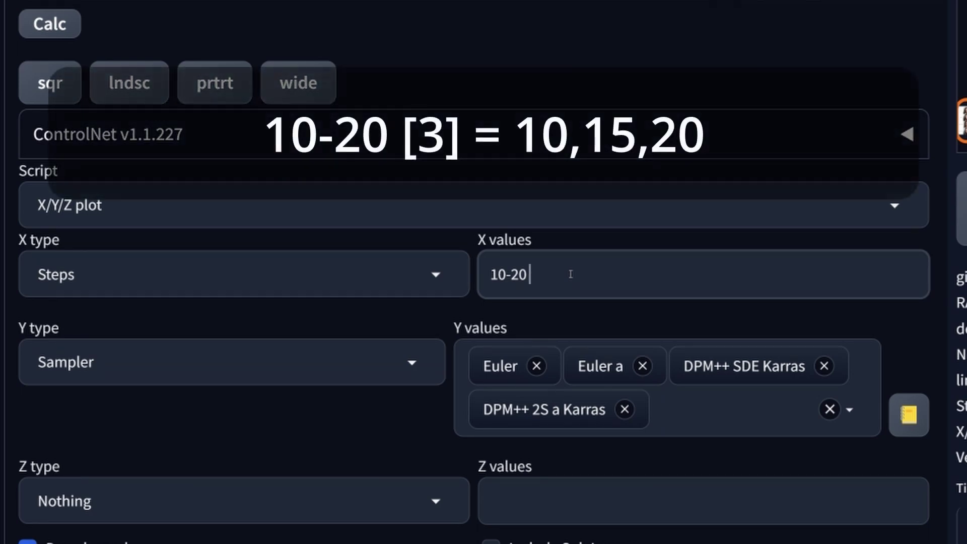
text([3])
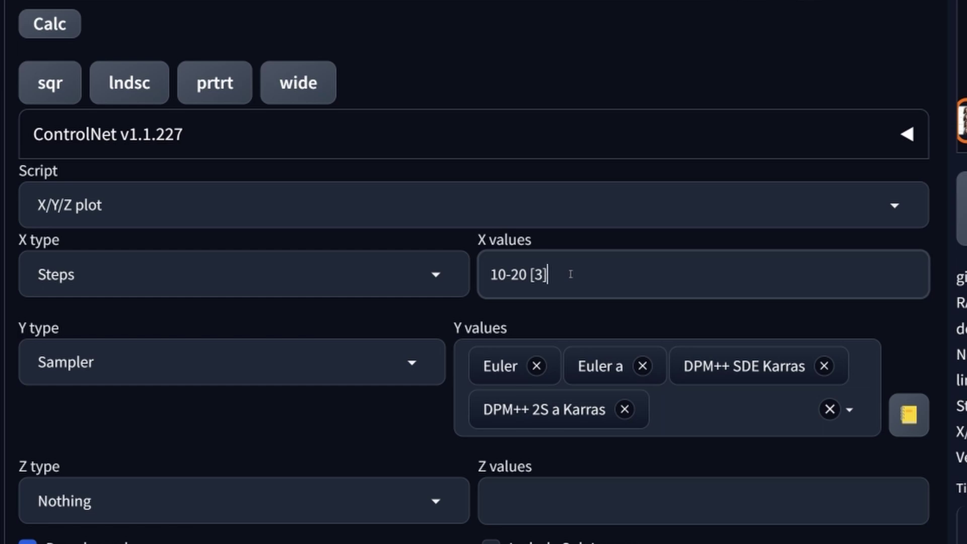
Change the Y axis type to Prompt S/R.
click(416, 359)
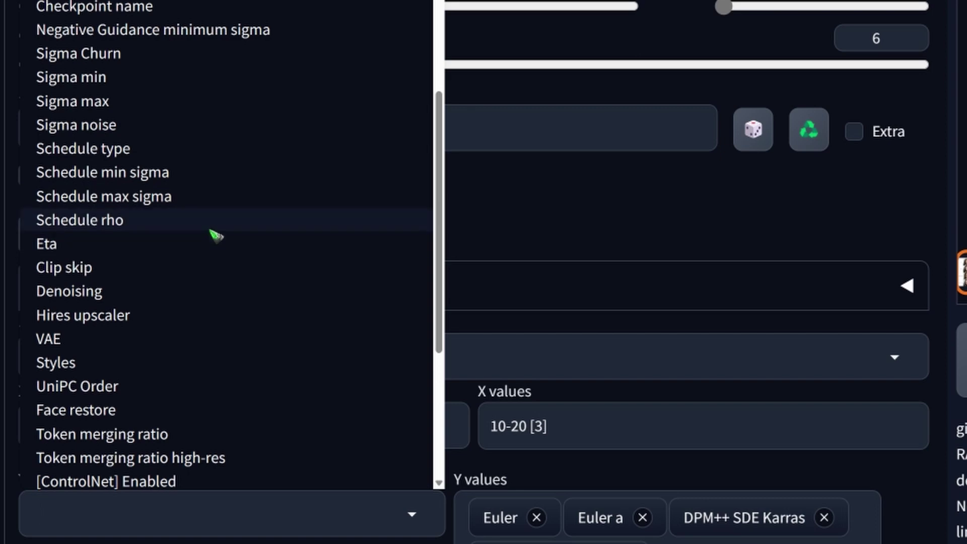
scroll(215, 233, up, 5)
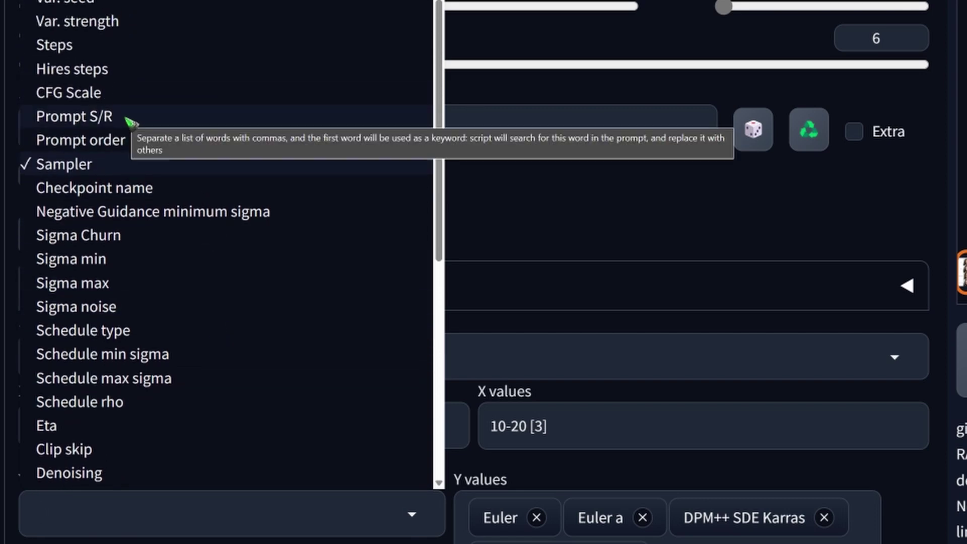
click(130, 119)
scroll(170, 479, down, 3)
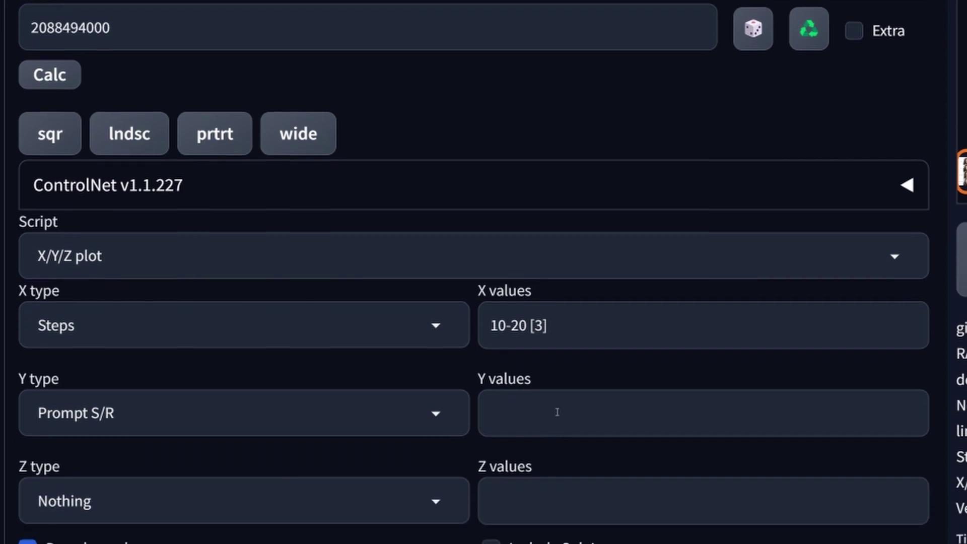
Enter blue,green,grey,brown as the Y values and select the keyword blue.
click(556, 412)
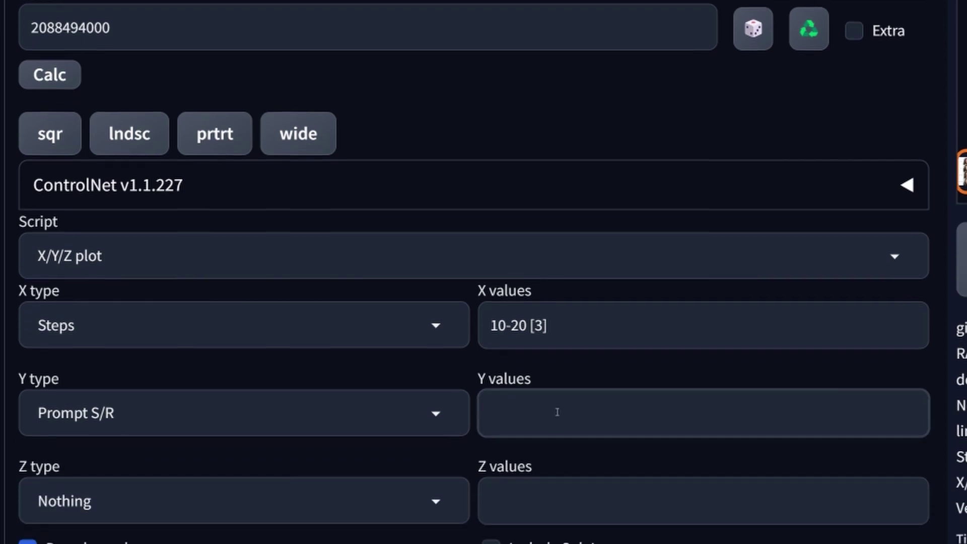
text(blue,green,grey,brown)
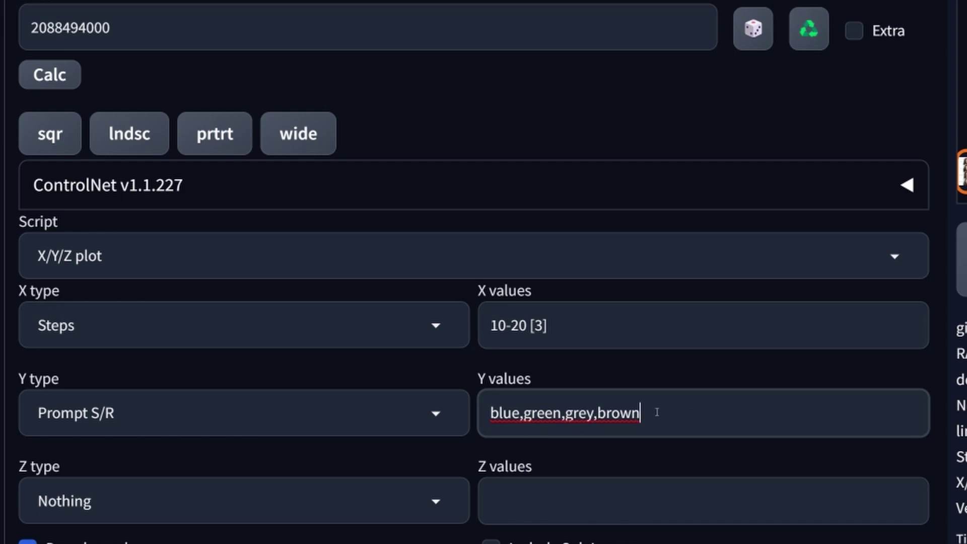
drag(490, 412, 518, 411)
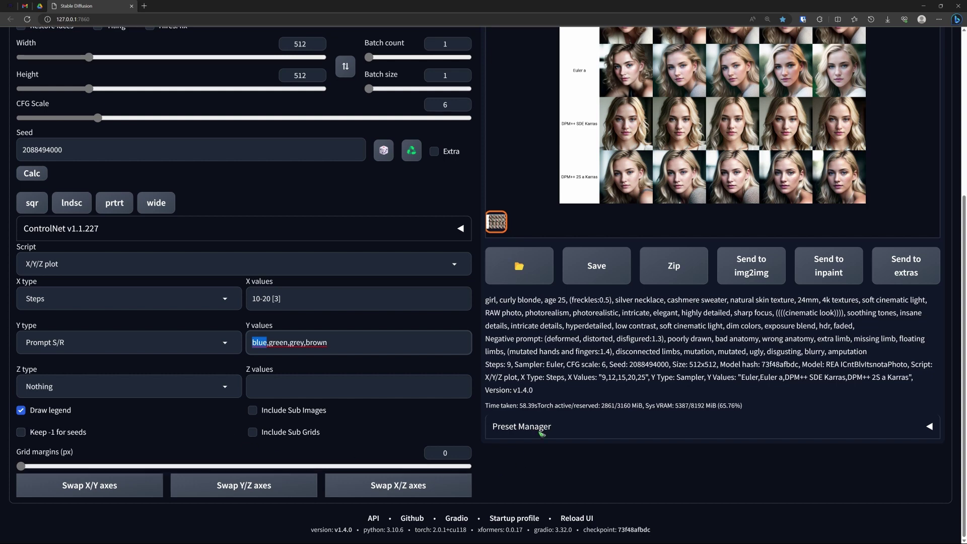
Expand the Preset Manager and open its Presets dropdown on the Quick tab.
click(929, 427)
scroll(814, 452, down, 2)
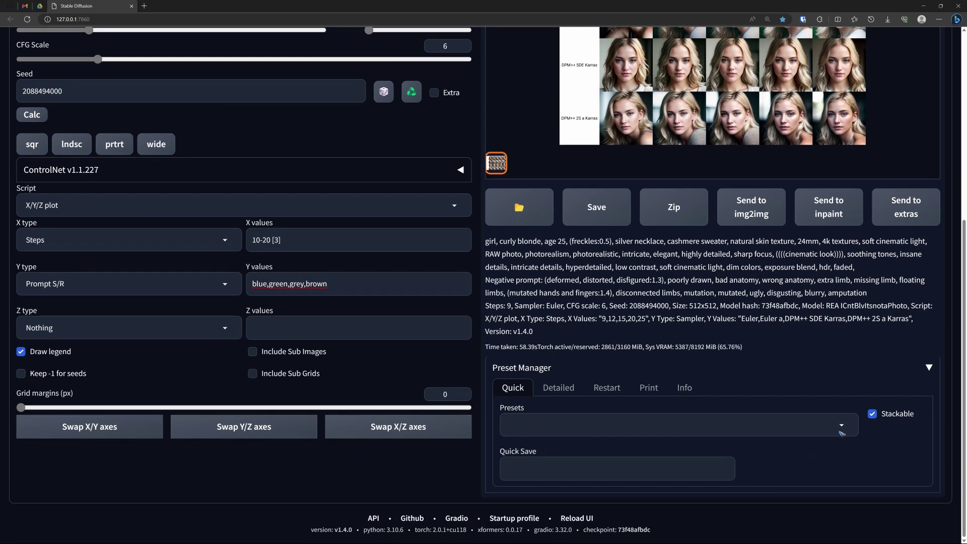
click(728, 420)
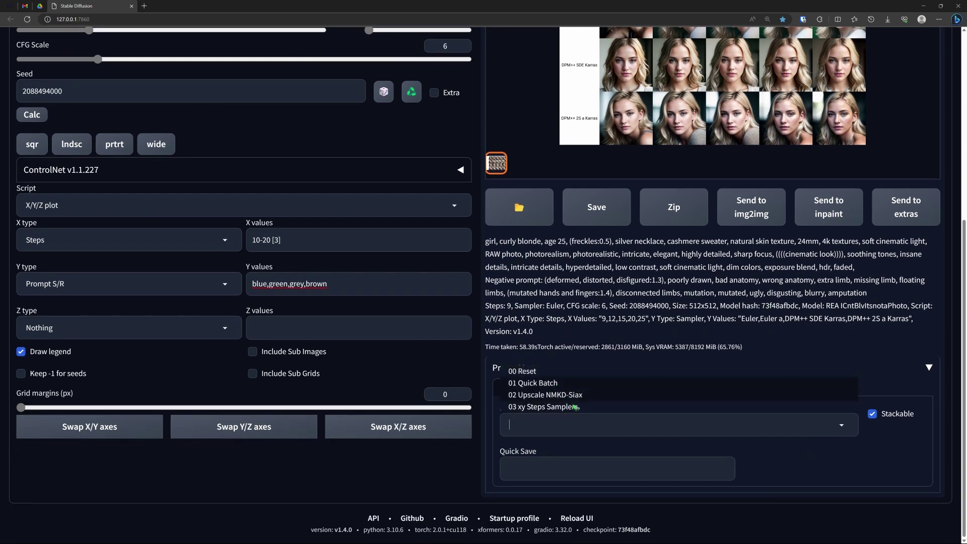